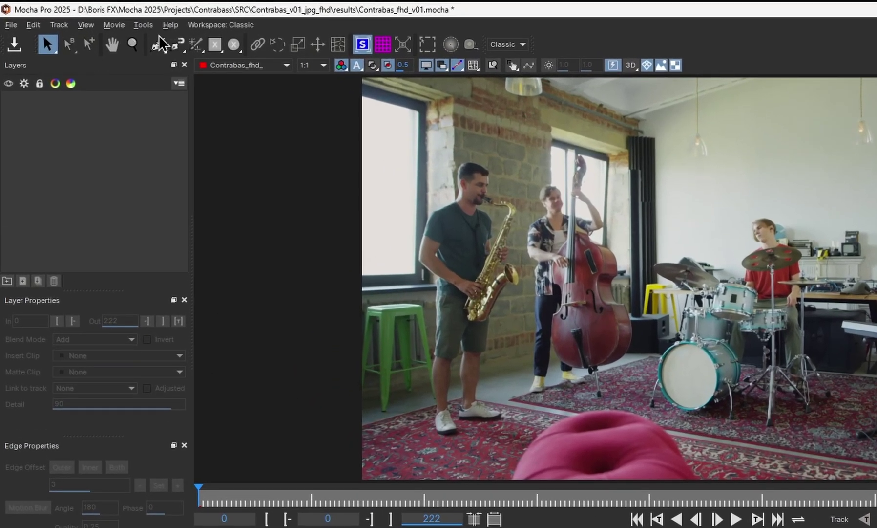
Start an X-Spline at the top of the double bass and place points along its upper right side
left_click(112, 32)
scroll(615, 240, "up", 3)
left_click(585, 196)
left_click(604, 215)
left_click(631, 226)
left_click(645, 251)
left_click(648, 279)
left_click(645, 304)
Add outline points down the bass's right edge to its foot
left_click(635, 324)
left_click(653, 353)
left_click(671, 359)
left_click(680, 408)
left_click(677, 359)
left_click(632, 404)
left_click(606, 419)
left_click(590, 414)
Trace points up the bass's left edge toward the neck top, nudging one point lower
left_click(563, 413)
left_click(526, 395)
left_click(505, 347)
left_click(509, 296)
left_click(531, 286)
left_click(540, 254)
left_click(517, 234)
left_click(518, 201)
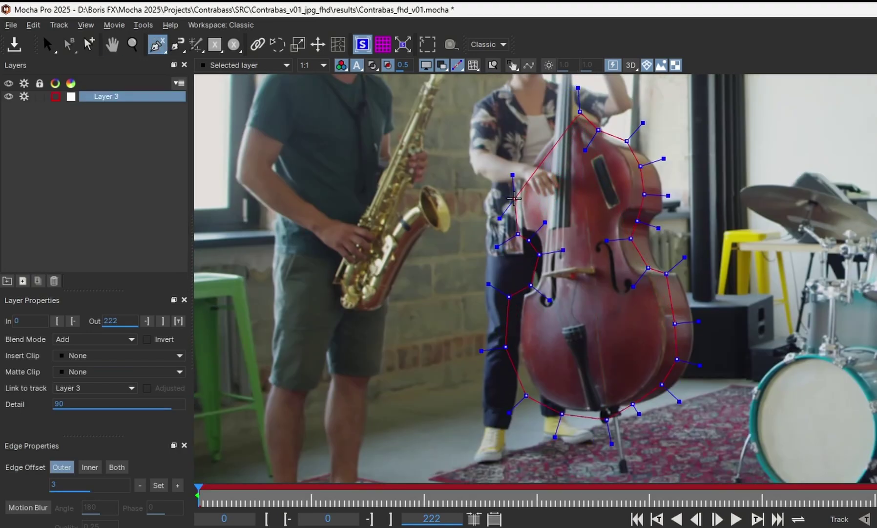
left_click(535, 187)
left_click_drag(535, 187, 543, 206)
left_click(580, 213)
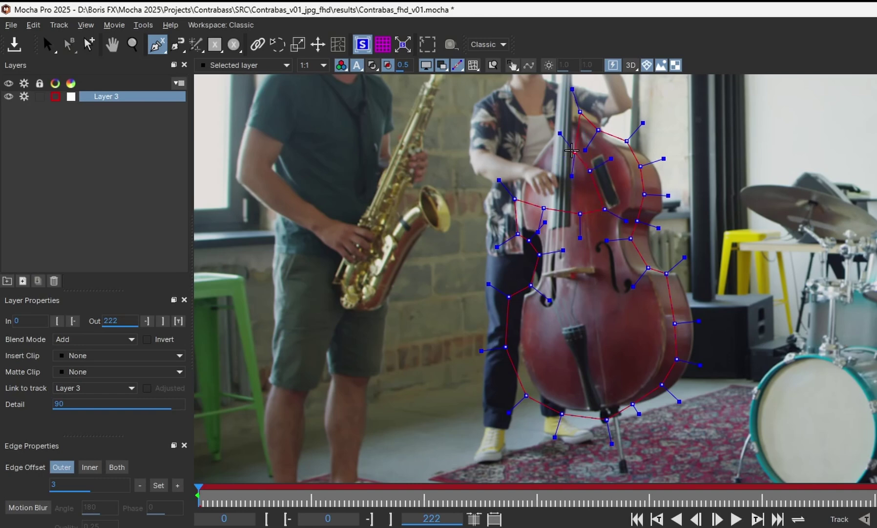
left_click(552, 147)
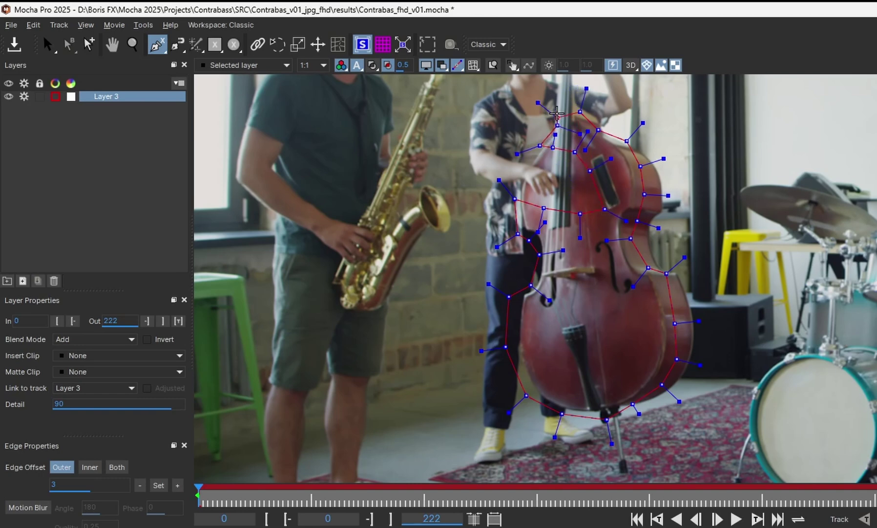
Close the bass outline, select its points and tweak a left-side point
left_click(581, 88)
key("x")
left_click_drag(561, 196, 546, 215)
key("s")
left_click_drag(736, 118, 430, 410)
mouse_move(494, 320)
left_mouse_down()
mouse_move(491, 361)
mouse_move(499, 313)
left_mouse_up()
Fit the surface box to the bass body by moving it and dragging its corners outward
left_click_drag(610, 240, 564, 288)
left_click_drag(532, 208, 518, 172)
left_click_drag(532, 366, 520, 406)
left_click_drag(615, 381, 634, 406)
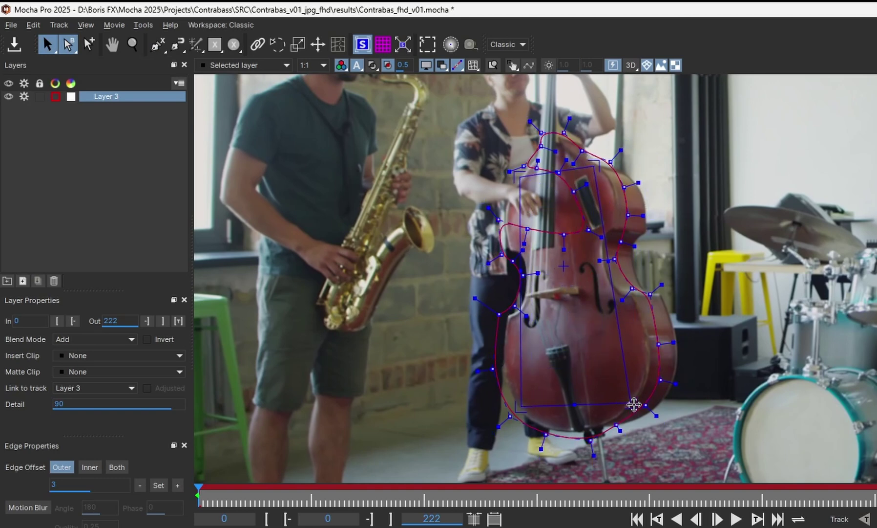
Rename the layer to 'Bass'
double_click(98, 96)
type("Bass")
key("Return")
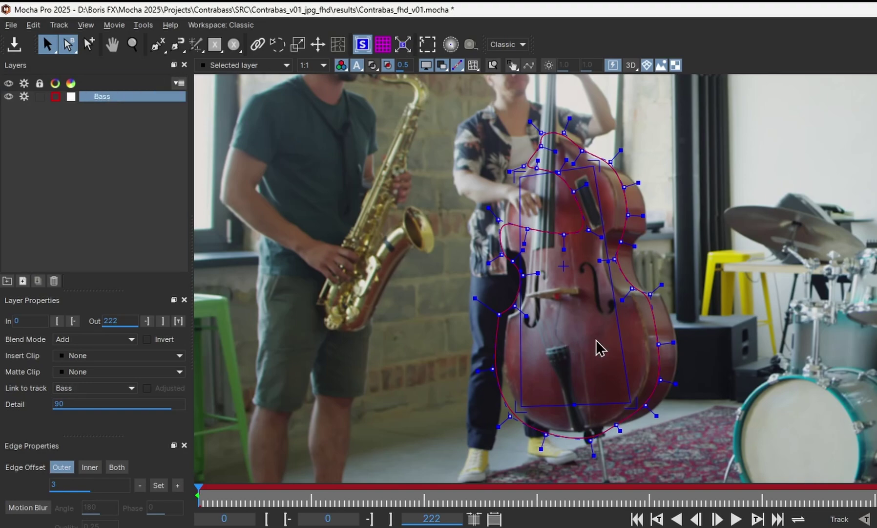
Track the Bass layer forward, stop at frame 184, and return to frame 0
scroll(600, 348, "down", 5)
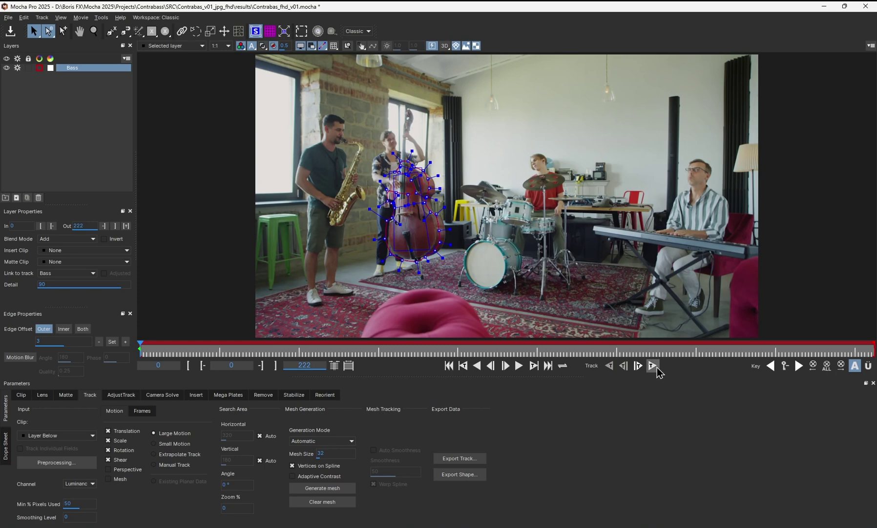
left_click(653, 366)
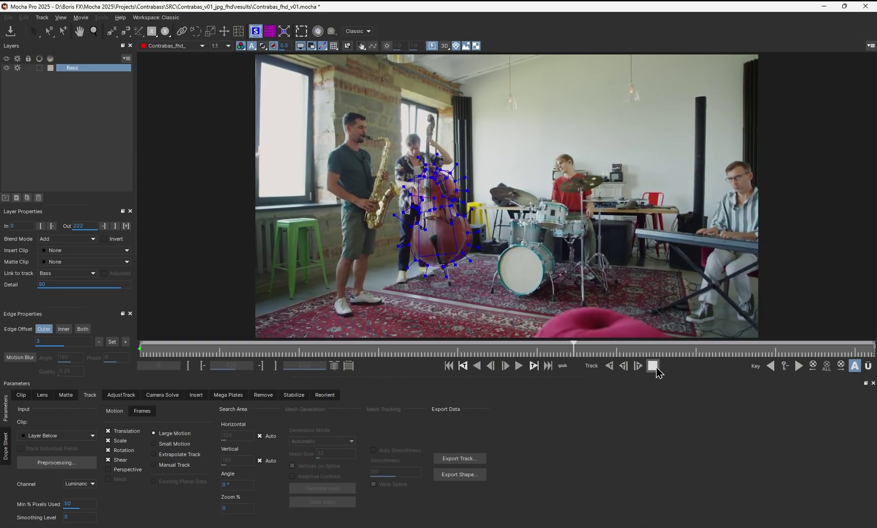
left_click(653, 366)
left_click_drag(731, 352, 138, 351)
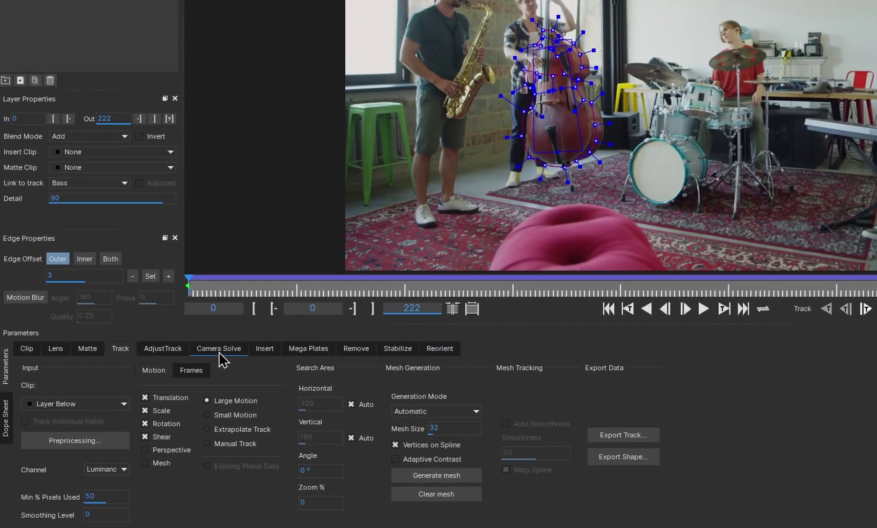
left_click(219, 348)
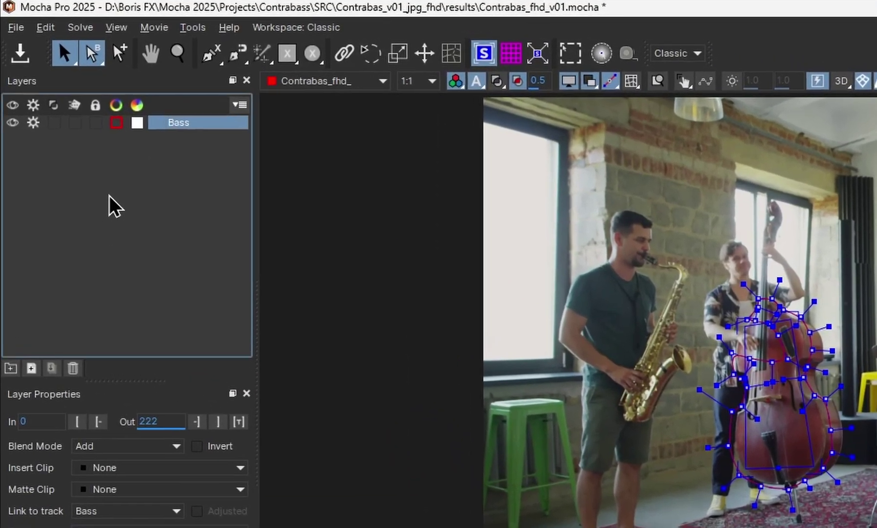
left_click(60, 112)
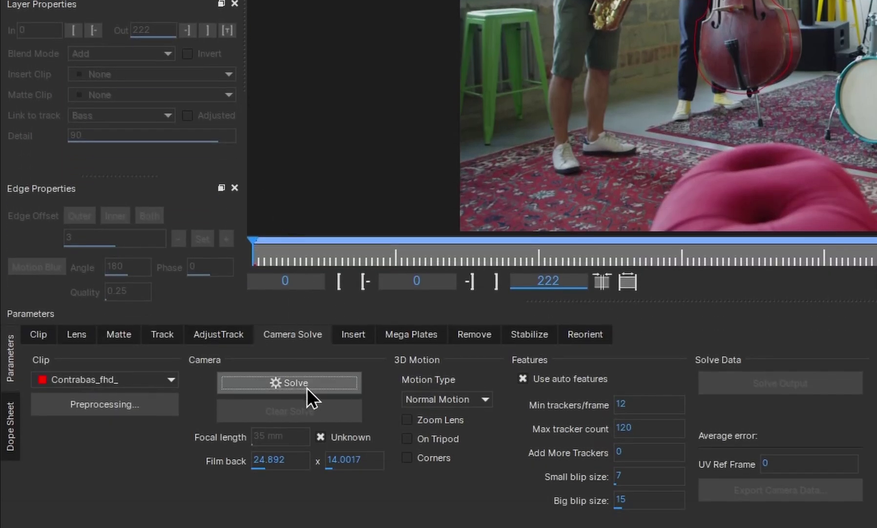
Run the camera solve from the Camera Solve tab
left_click(307, 388)
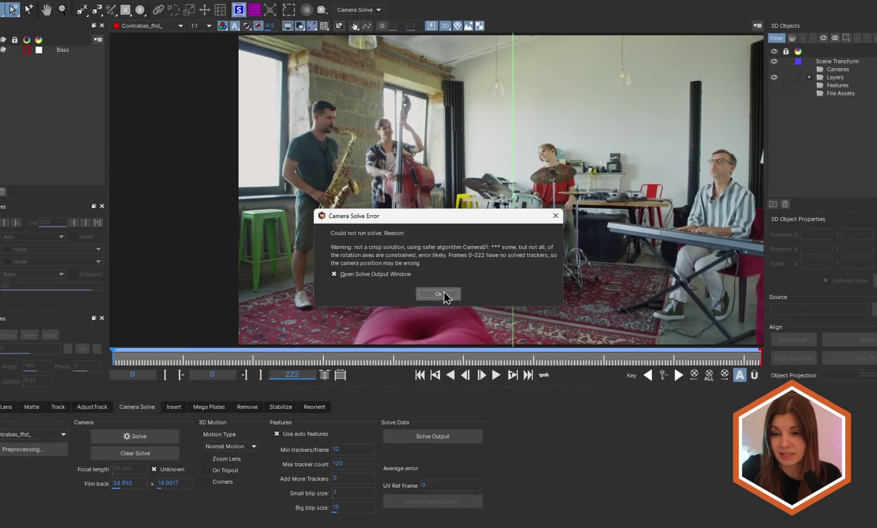
Dismiss the solve error, close the solver output log, and play back the clip
left_click(442, 293)
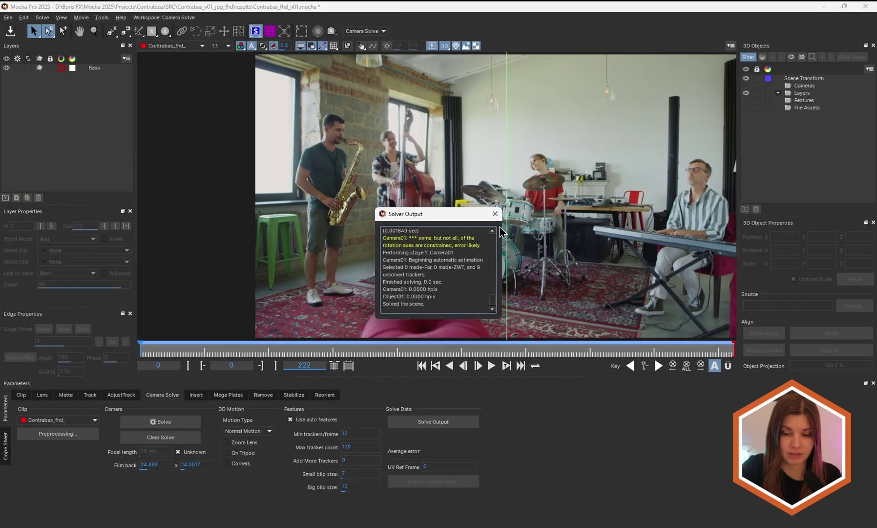
left_click(498, 212)
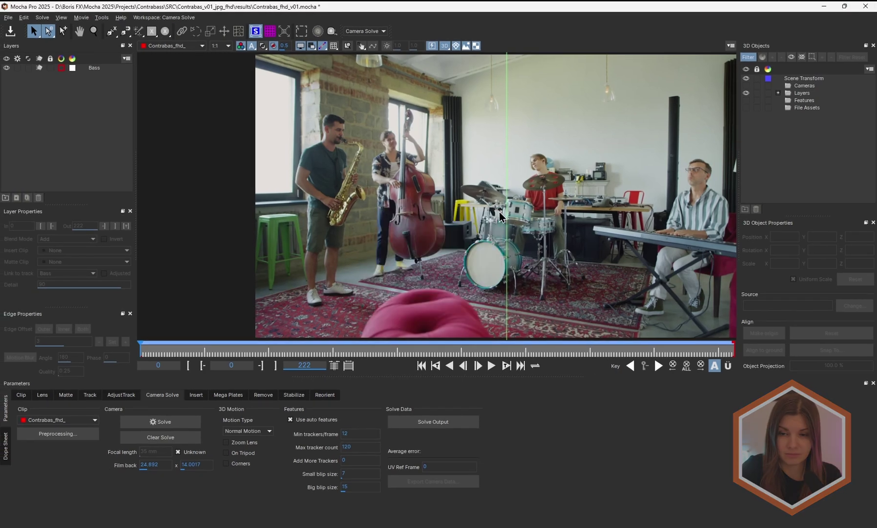
left_click(491, 368)
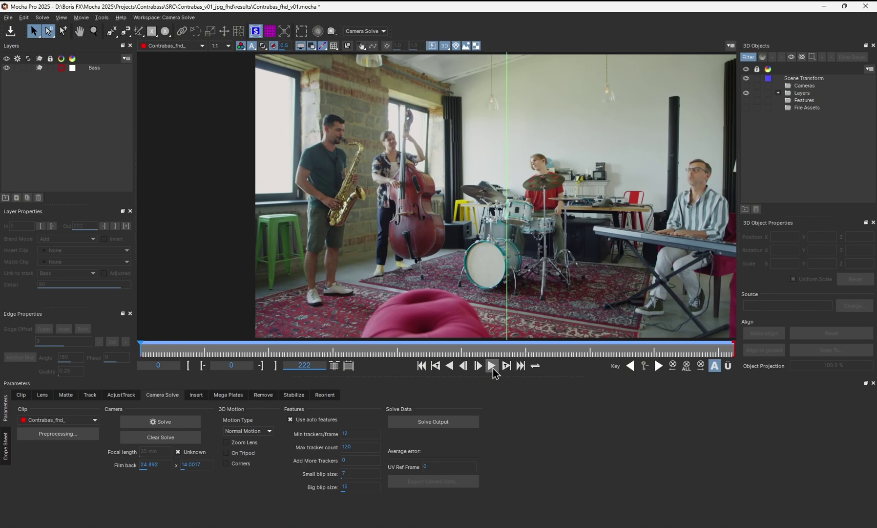
Restore the tracking settings and draw new spline outlines around the saxophonist and drummer
left_click(89, 398)
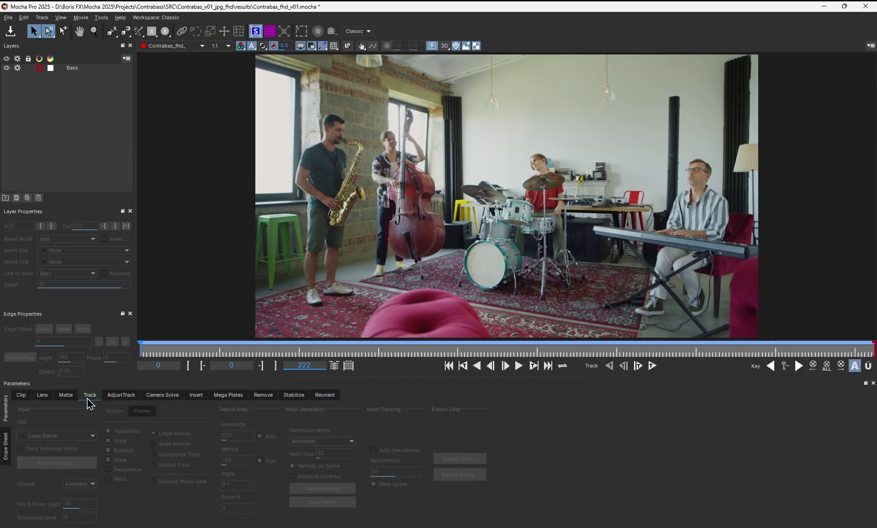
left_click(112, 31)
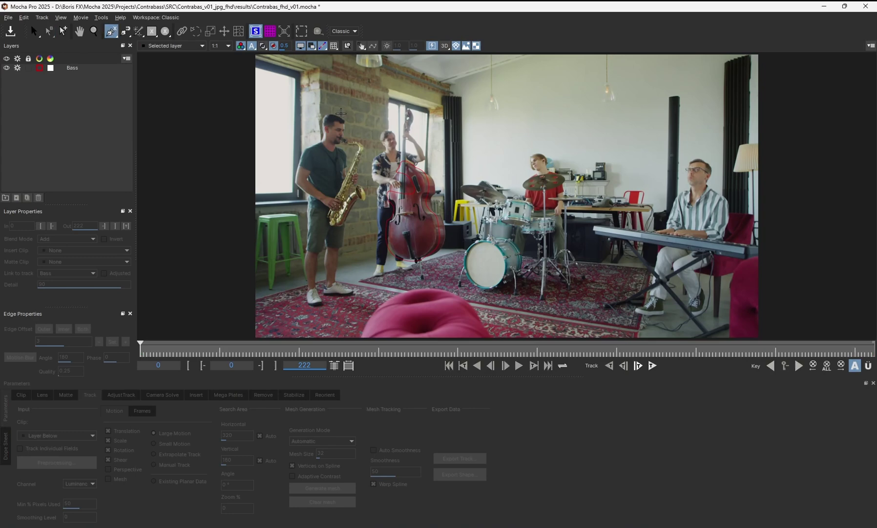
left_click(341, 113)
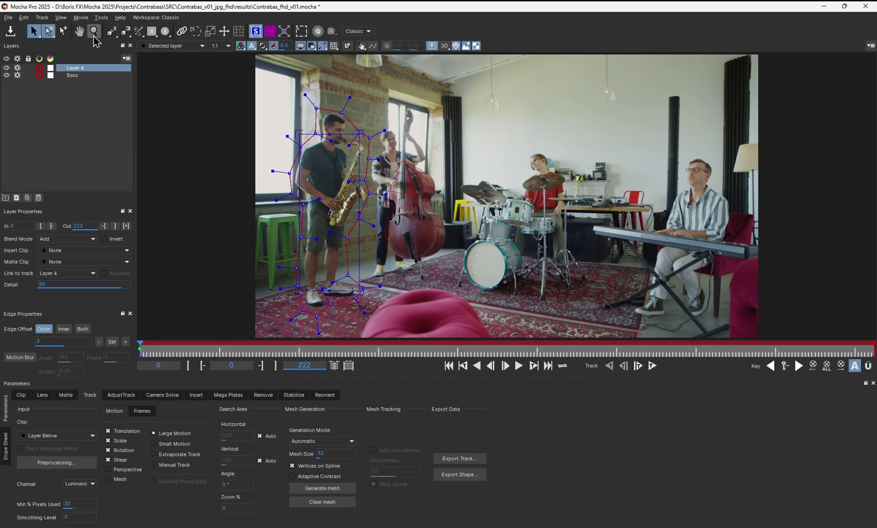
left_click(112, 32)
left_click(537, 153)
left_click(519, 205)
Outline and close the pianist's shape, track it forward, then select the drummer and pianist layers
left_click(690, 135)
left_click(744, 214)
right_click(744, 213)
key("ctrl+f")
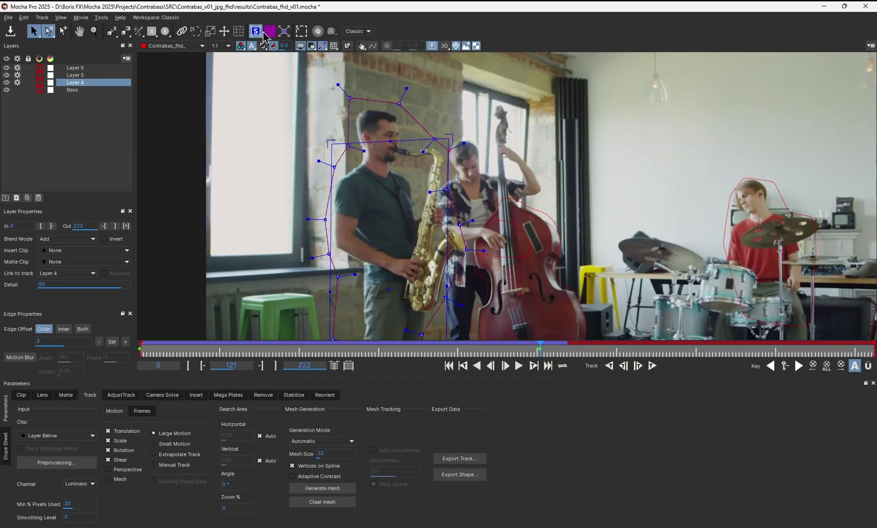
scroll(373, 142, "down", 3)
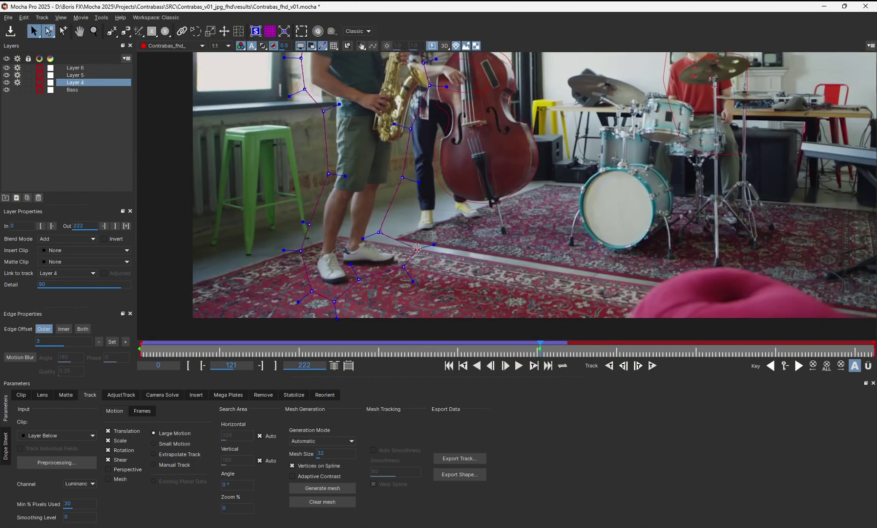
scroll(384, 134, "up", 3)
left_click(383, 134)
left_click(609, 213)
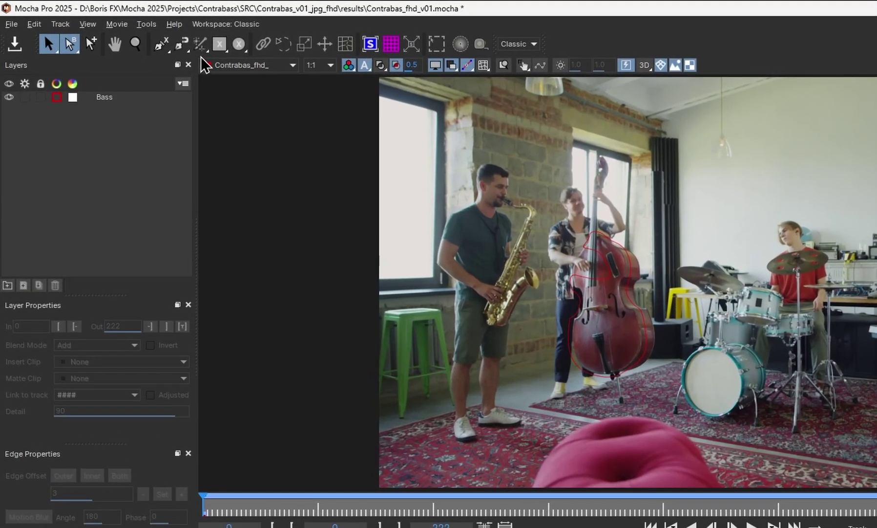
left_click(201, 45)
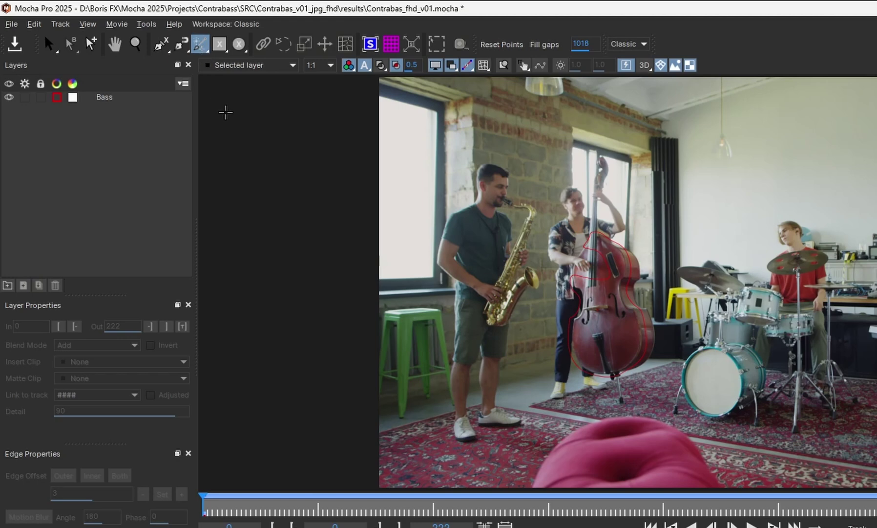
left_click(498, 186)
left_click(486, 245)
left_click(514, 262)
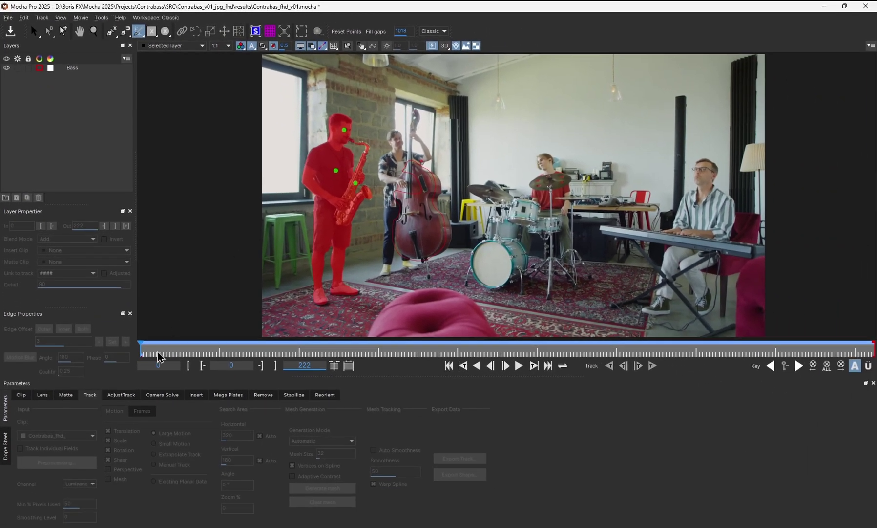
left_click_drag(158, 352, 311, 347)
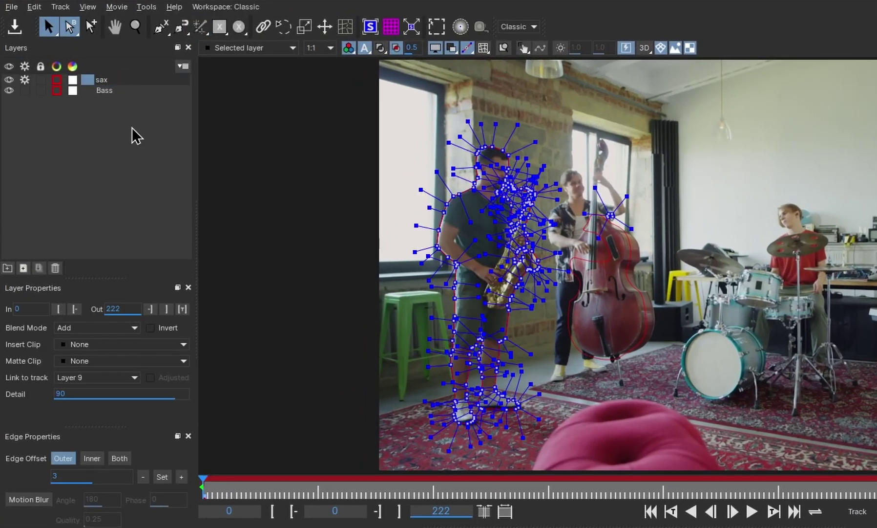
Confirm the new layer name 'sax'
key("Return")
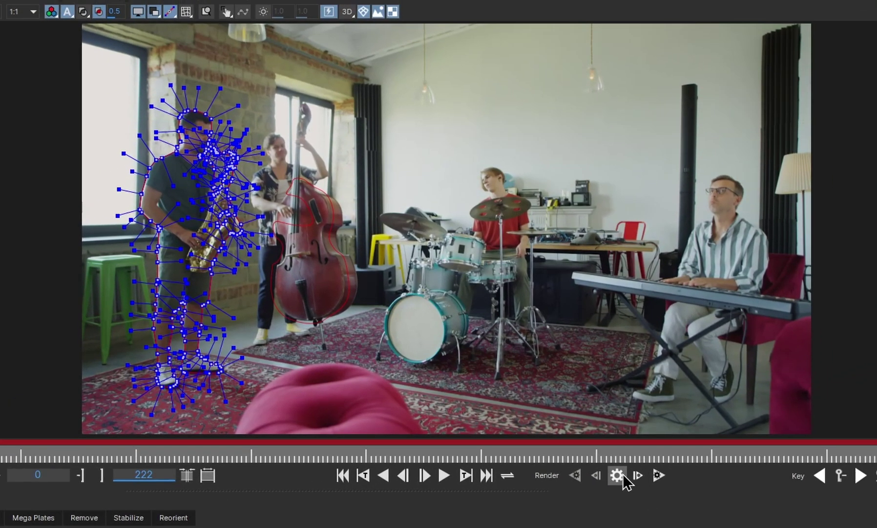
Render the sax matte on the current frame, then forward through the clip
left_click(624, 477)
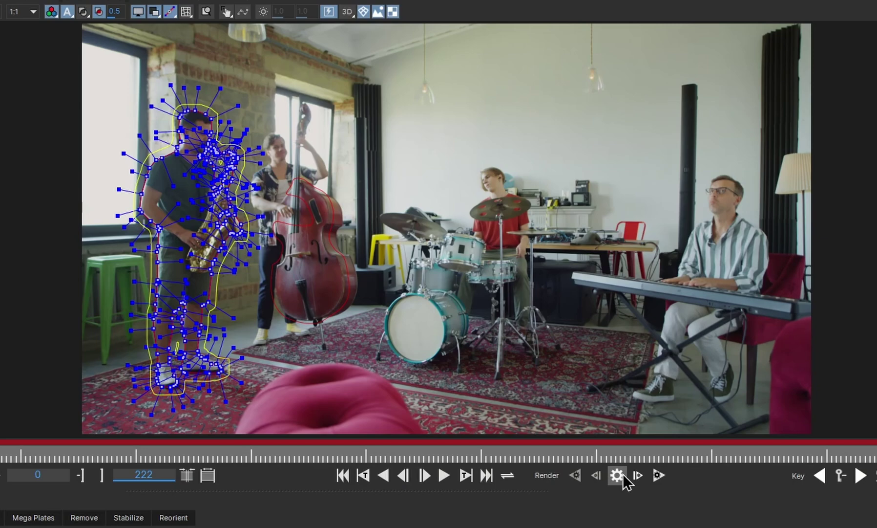
left_click(660, 475)
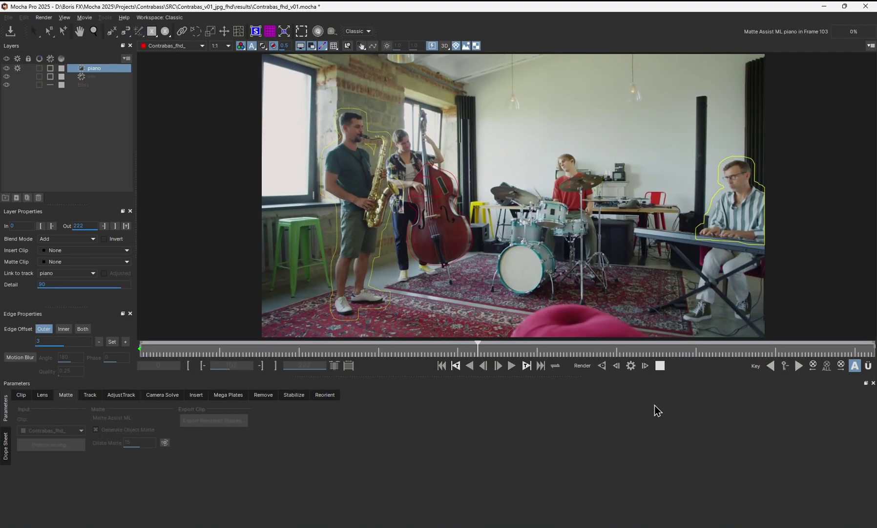
Mark the drummer with two ML points, render its matte forward, and show the Camera Solve settings
left_click(541, 164)
left_click(540, 186)
left_click(602, 365)
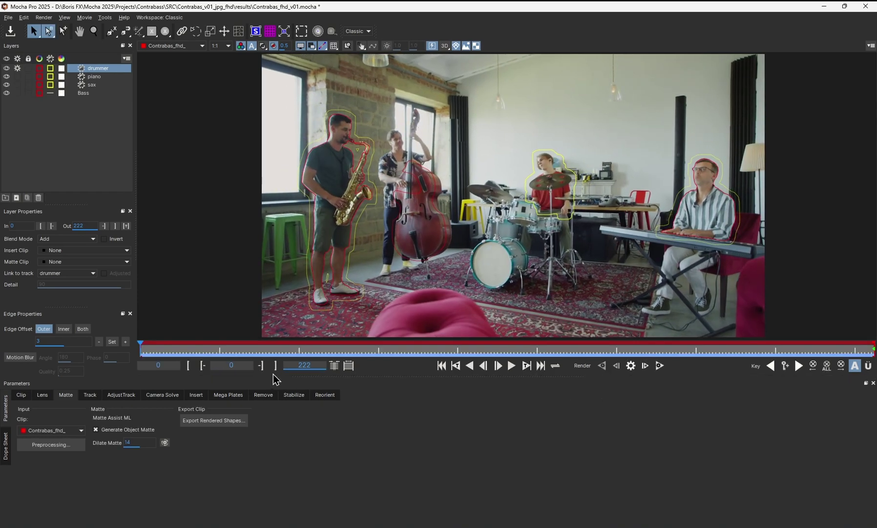
left_click(153, 396)
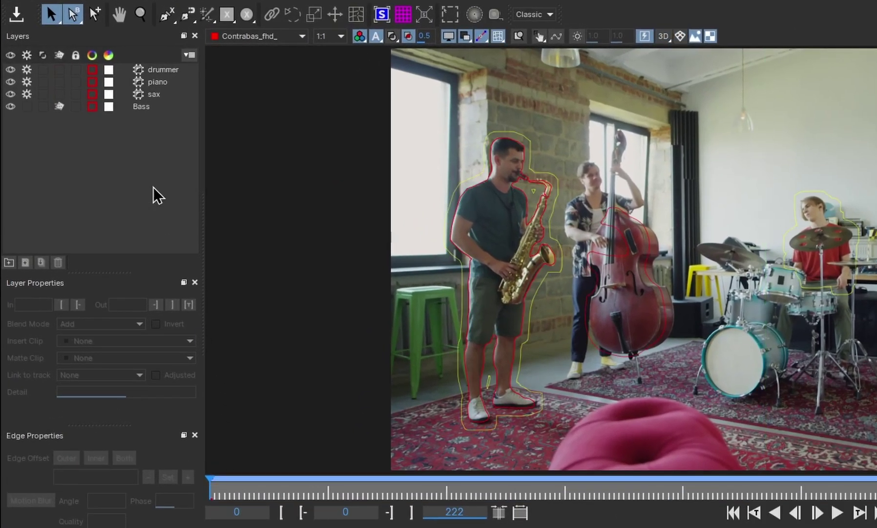
Toggle the drummer layer's solve-mask icon to exclude it from the camera solve
left_click(45, 70)
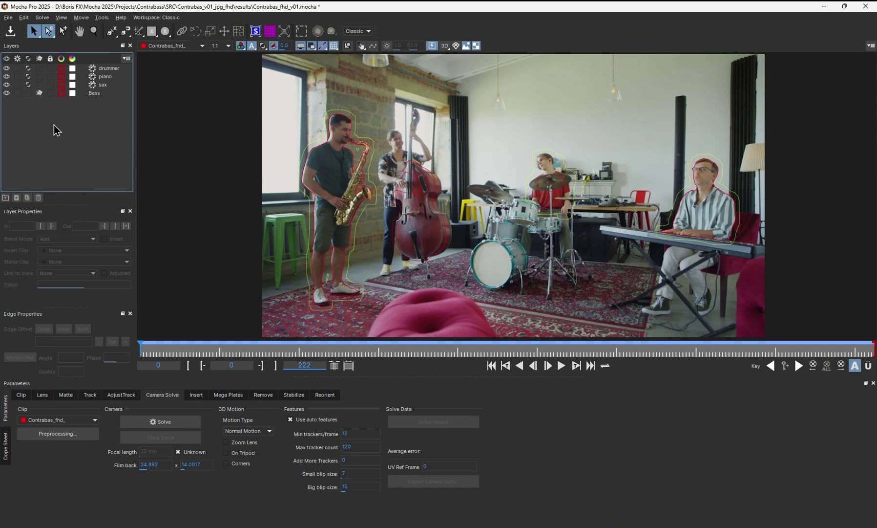
Run the camera solve, reaching an average error of 0.654932 with green feature points
left_click(162, 423)
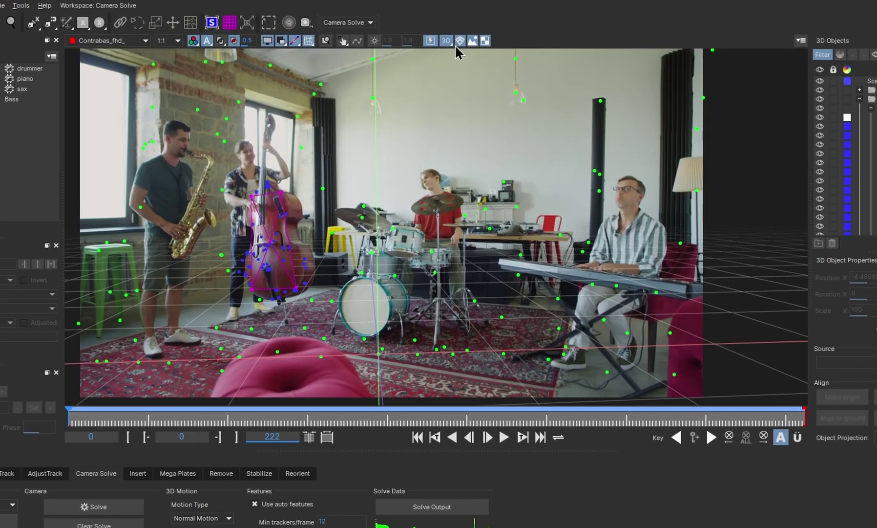
left_click(445, 46)
Show the solved scene in 3D Perspective and play it back to review point cloud, bass and camera
left_click(469, 68)
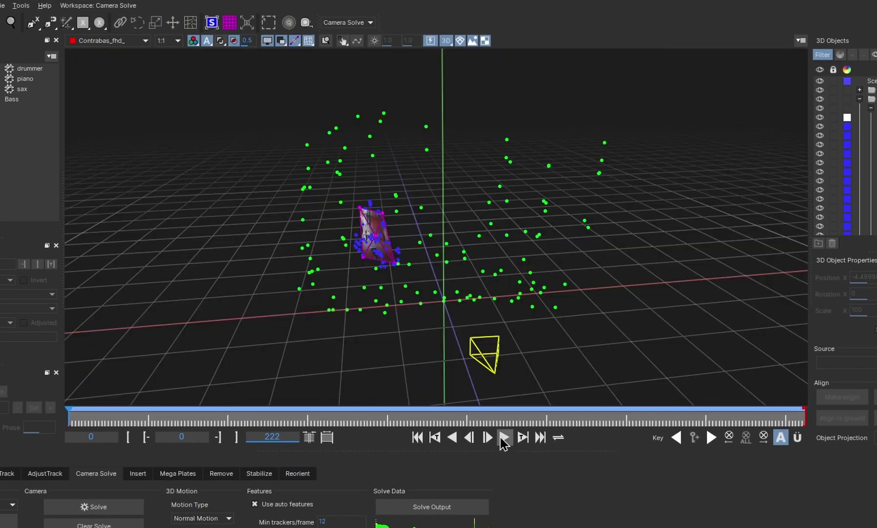
left_click(505, 440)
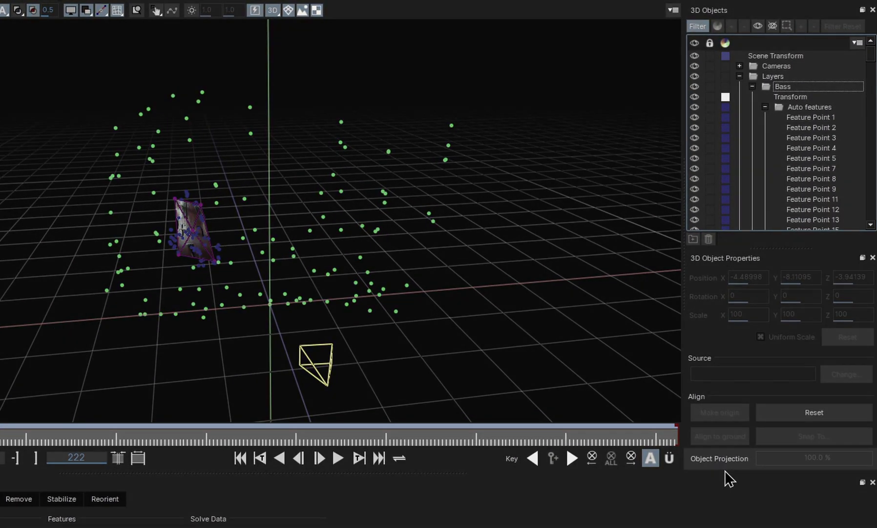
View the 3D scene from the Left side, zoomed in on the point cloud
left_click(272, 14)
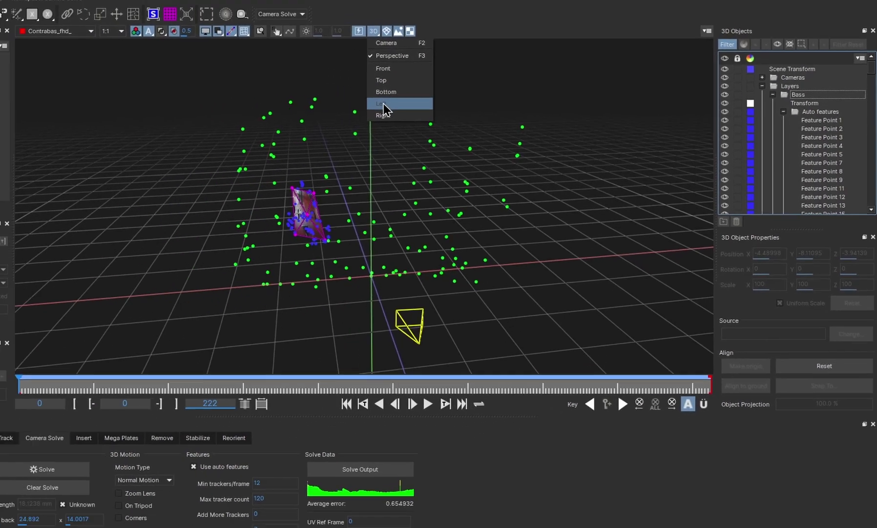
left_click(293, 98)
key("x")
scroll(408, 241, "up", 3)
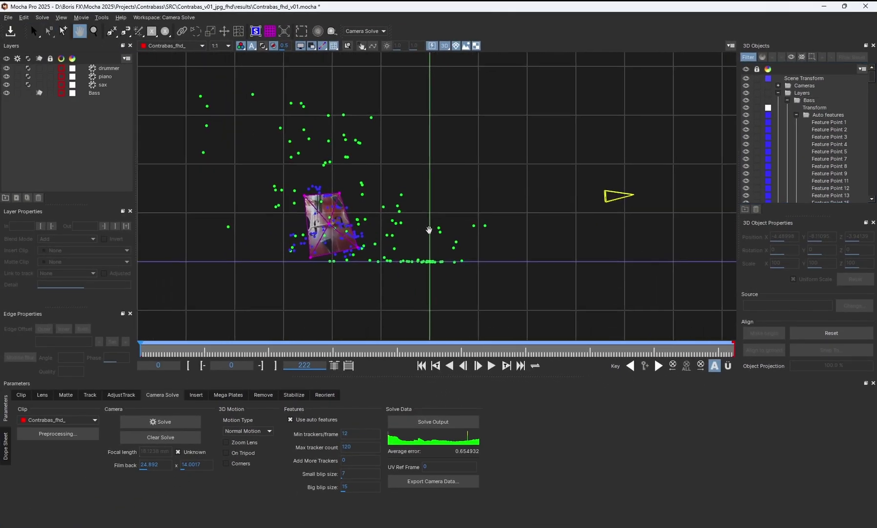
key("s")
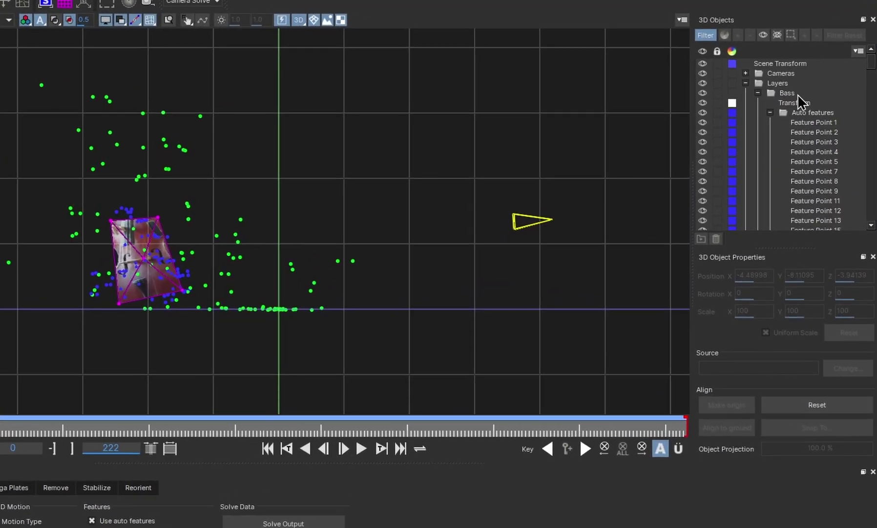
Select the Bass object and adjust its Object Projection distance, ending at 100.0%
left_click(787, 93)
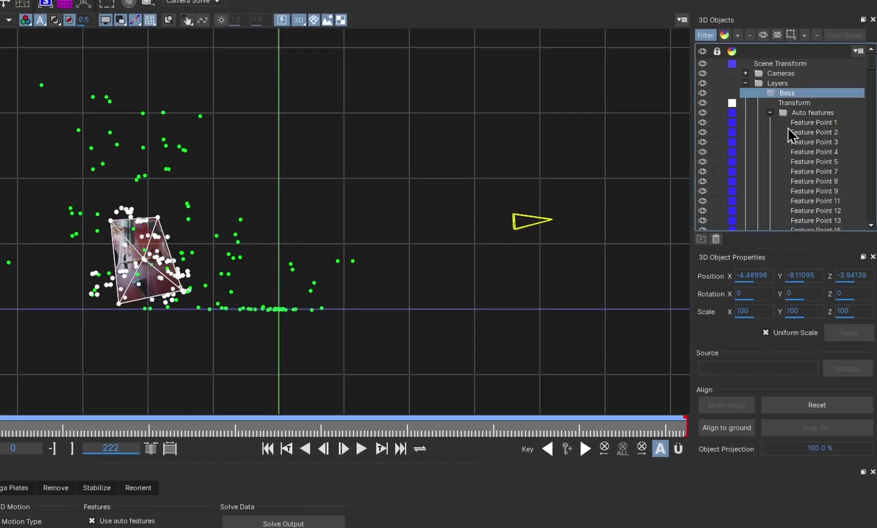
mouse_move(816, 449)
left_mouse_down()
mouse_move(708, 450)
mouse_move(822, 440)
left_mouse_up()
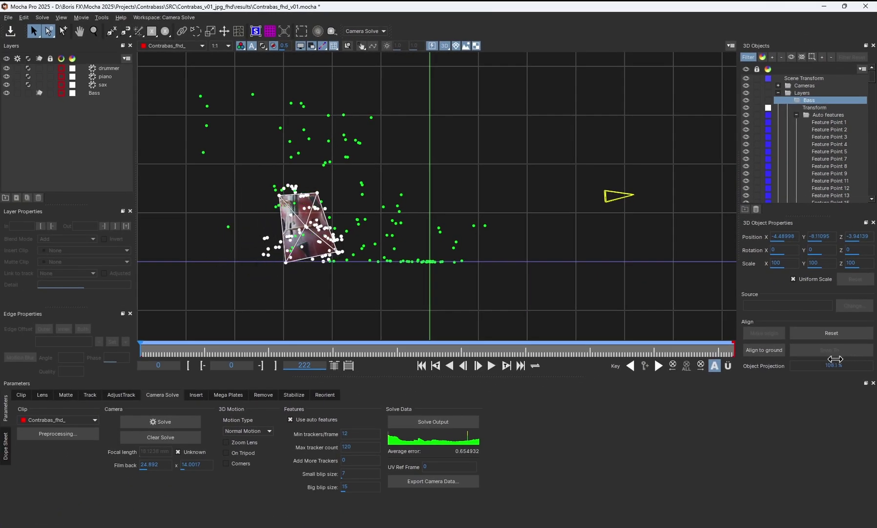
left_click_drag(835, 359, 780, 371)
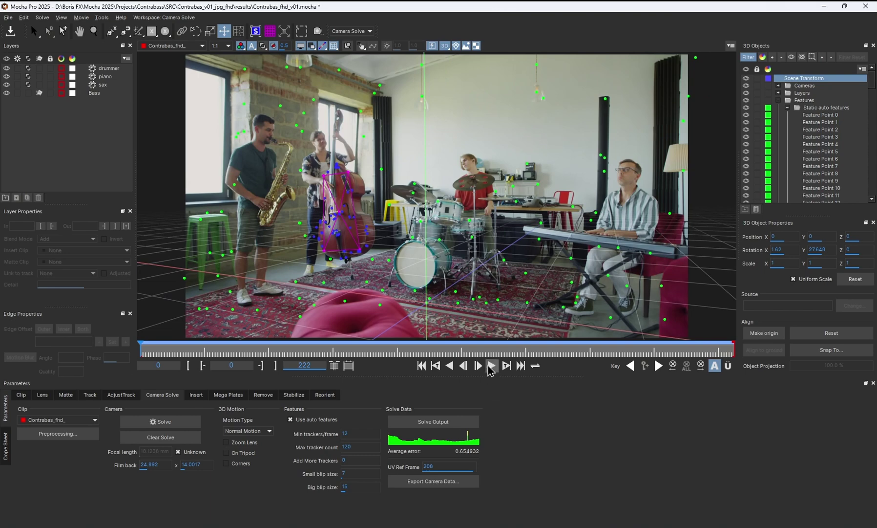
Play the clip through the solved camera, then stop back at frame 0
left_click(491, 365)
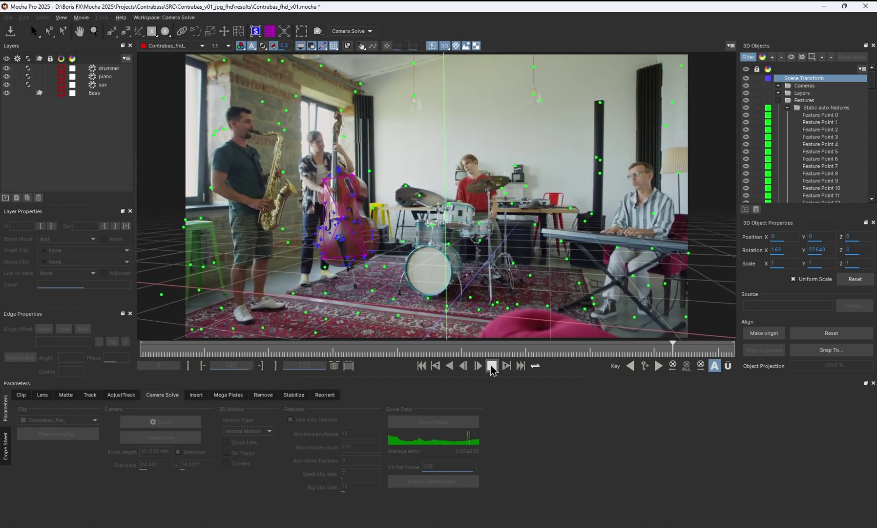
left_click(492, 366)
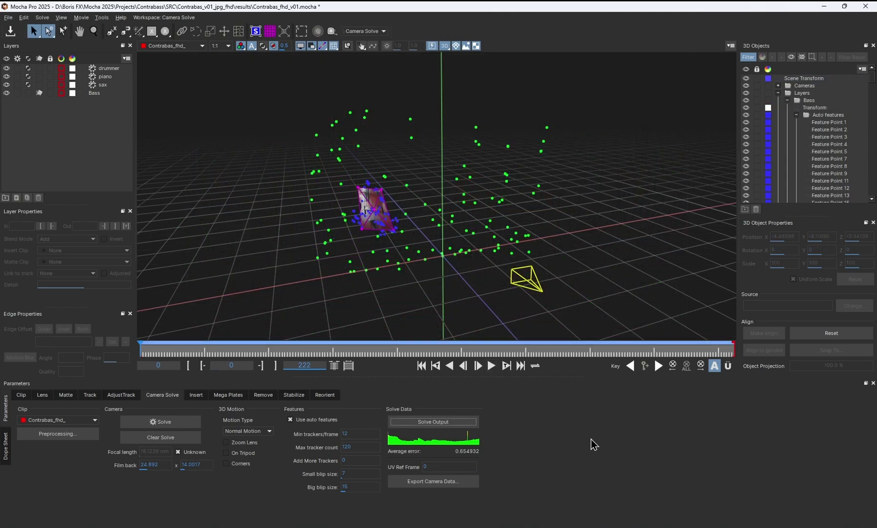
Export the camera data as After Effects 3D Motion Data (*.txt) to Contrabas_fhd_v01.txt in Scene
left_click(454, 482)
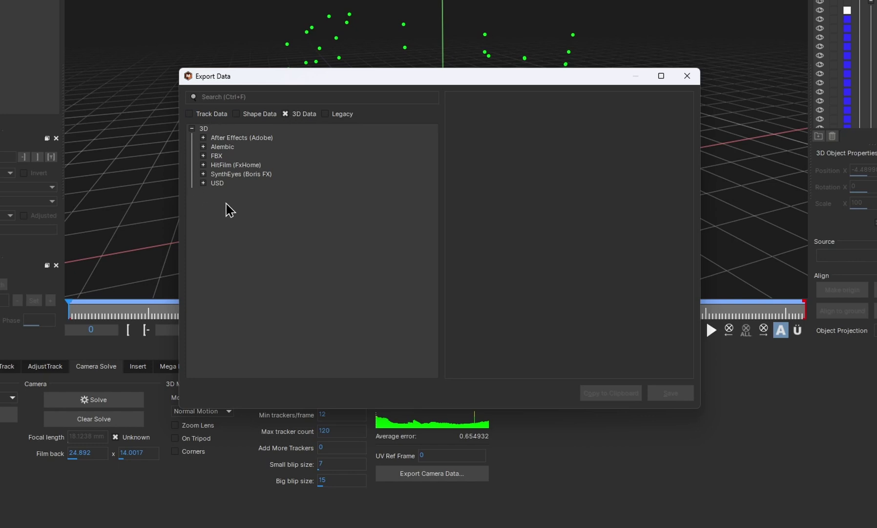
left_click(204, 137)
left_click(257, 148)
left_click(666, 395)
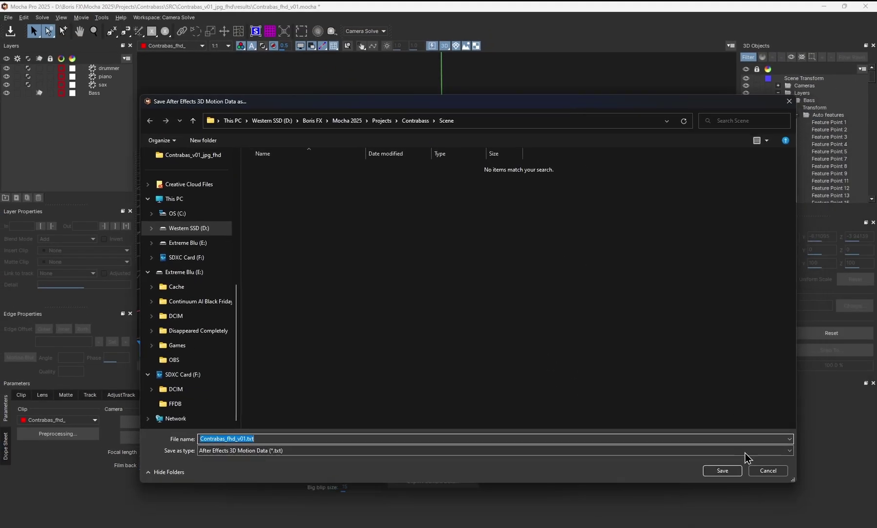
left_click(726, 469)
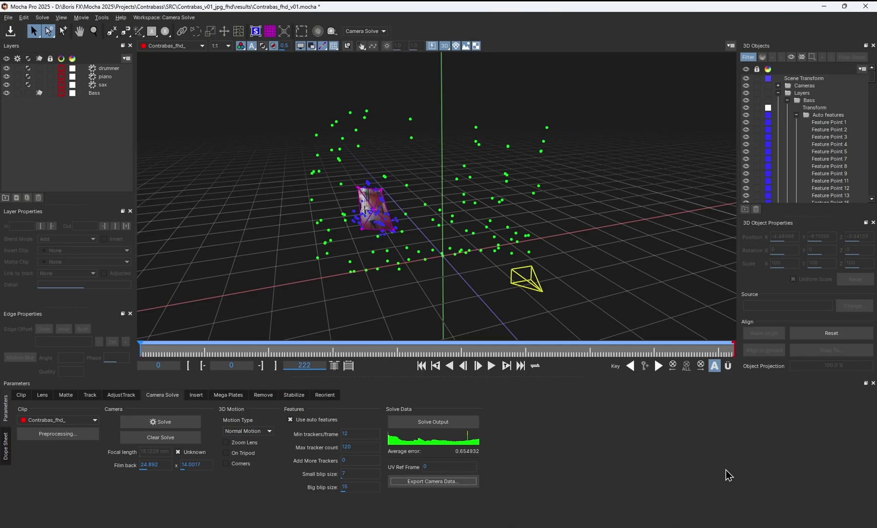